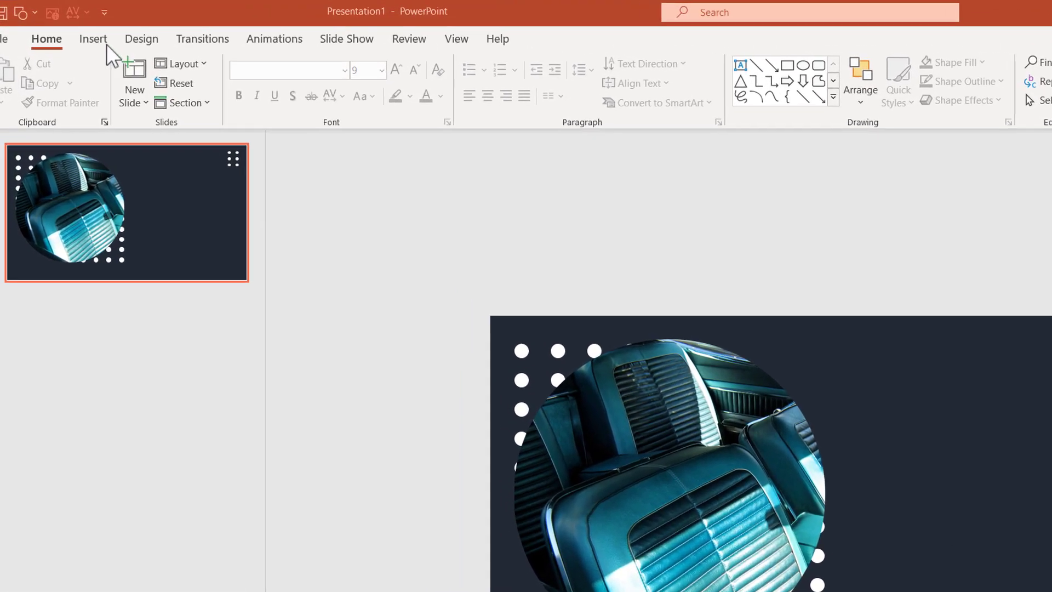
Review the Insert tab commands and select an object on the finished car-photo slide
click(104, 41)
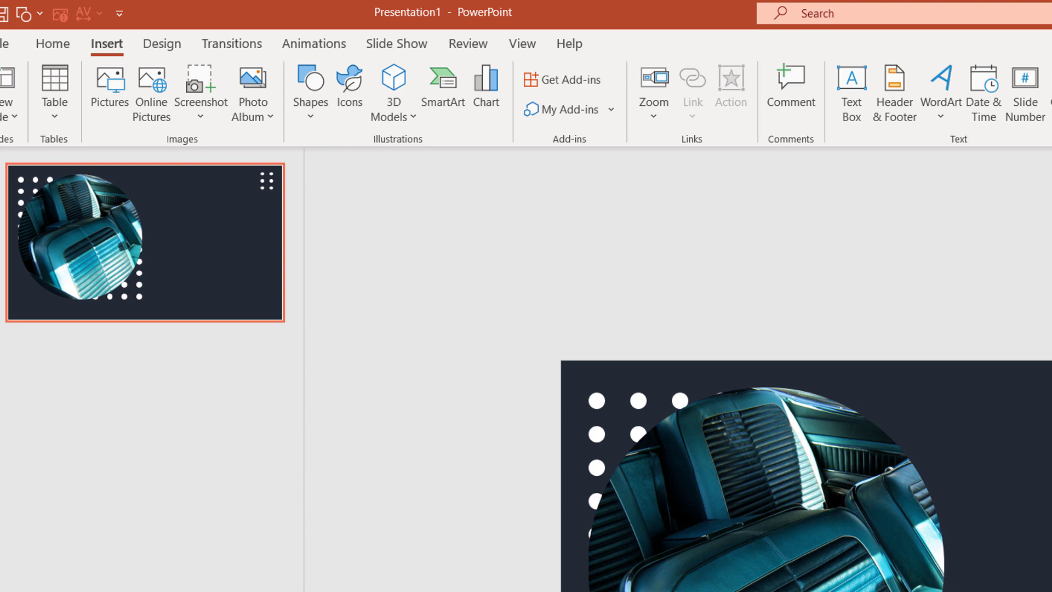
key(Tab)
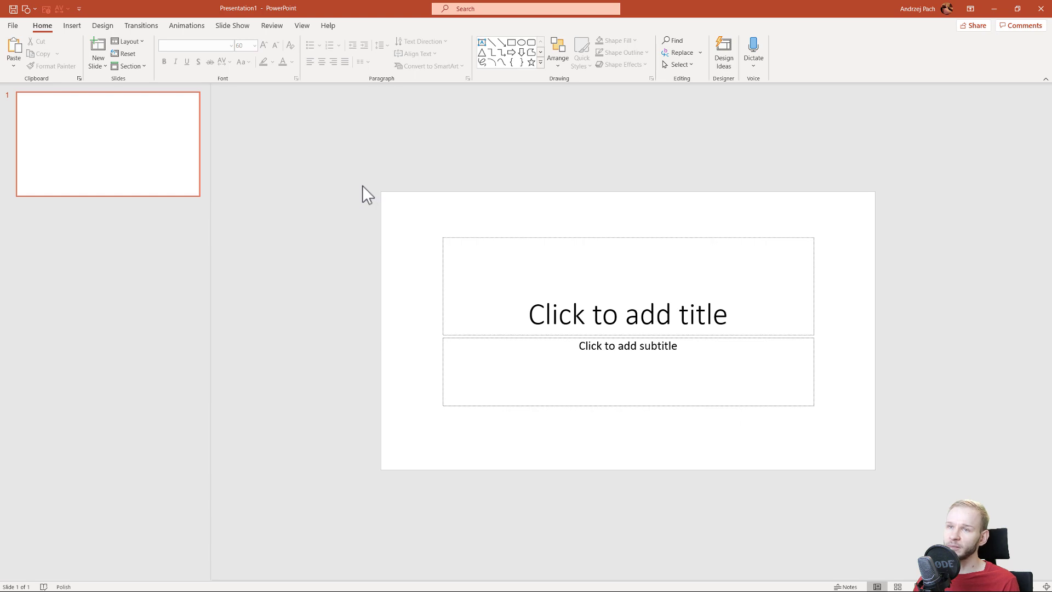
Open the Bing-powered Online Pictures dialog from the Insert tab and browse its categories
click(72, 26)
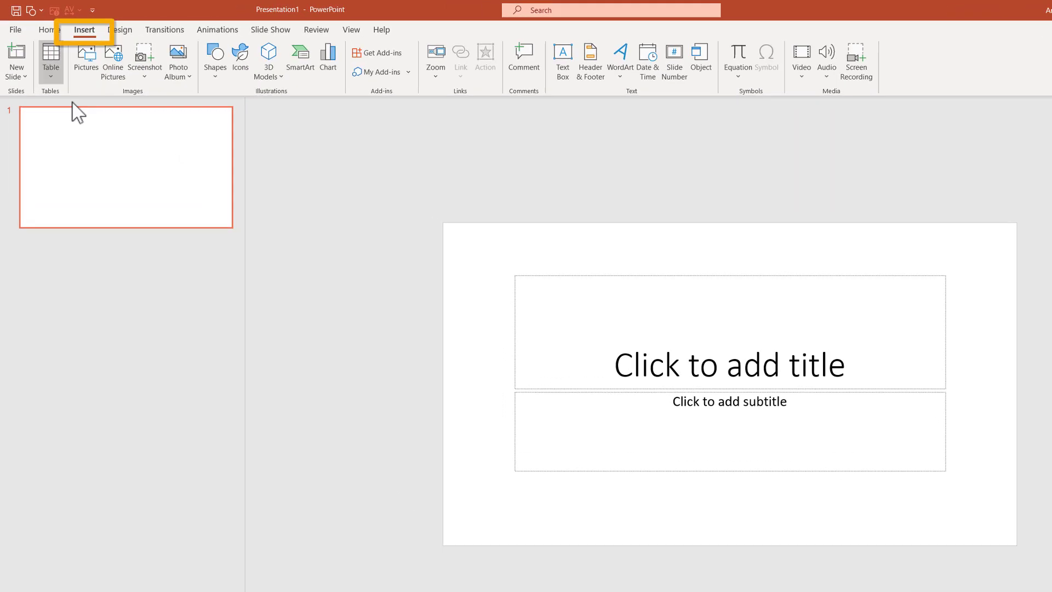
click(110, 71)
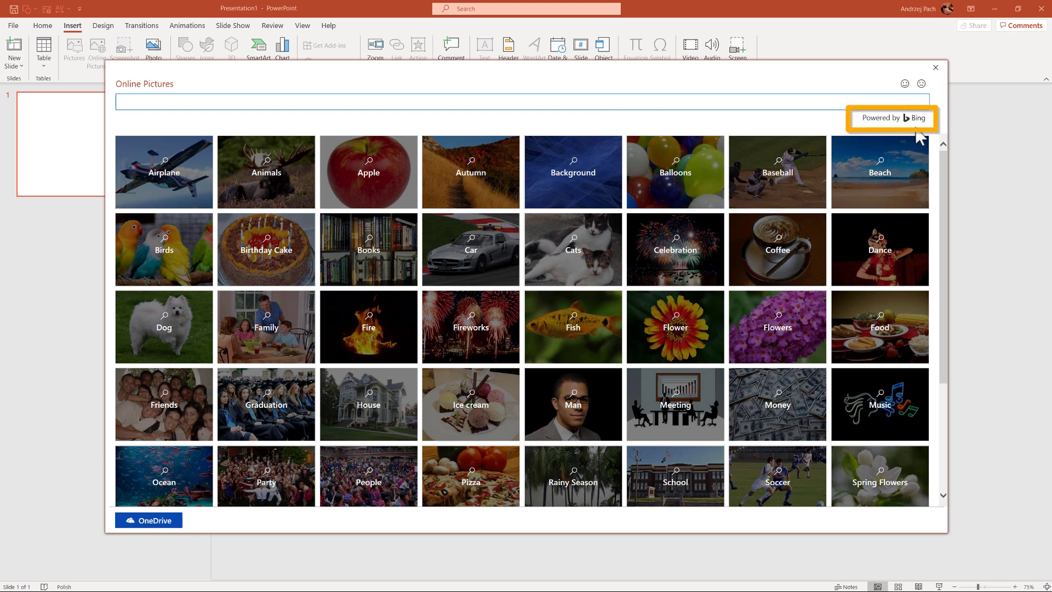
scroll(654, 296, down, 3)
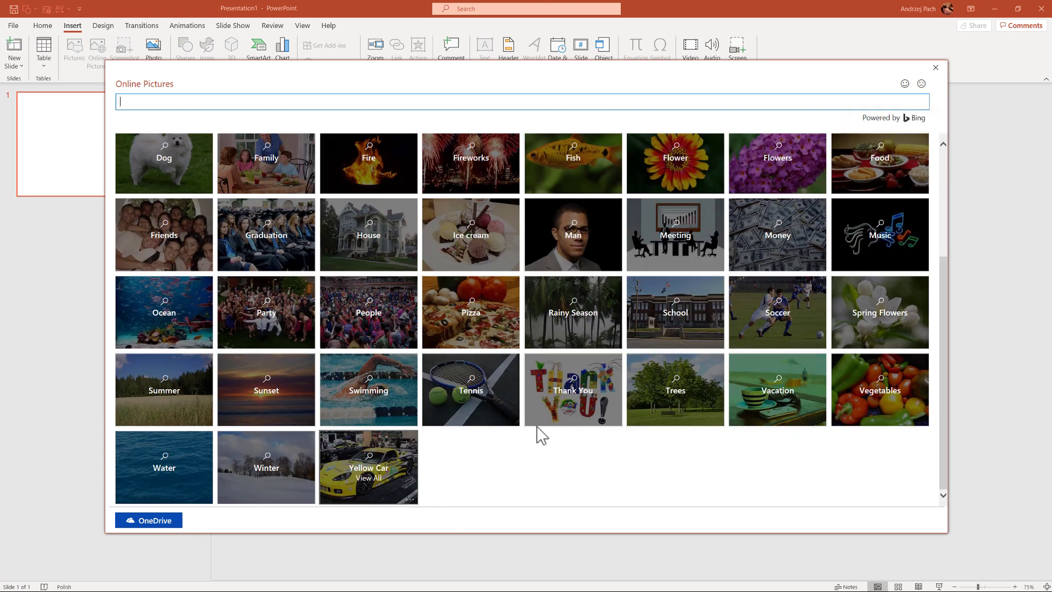
scroll(708, 213, up, 3)
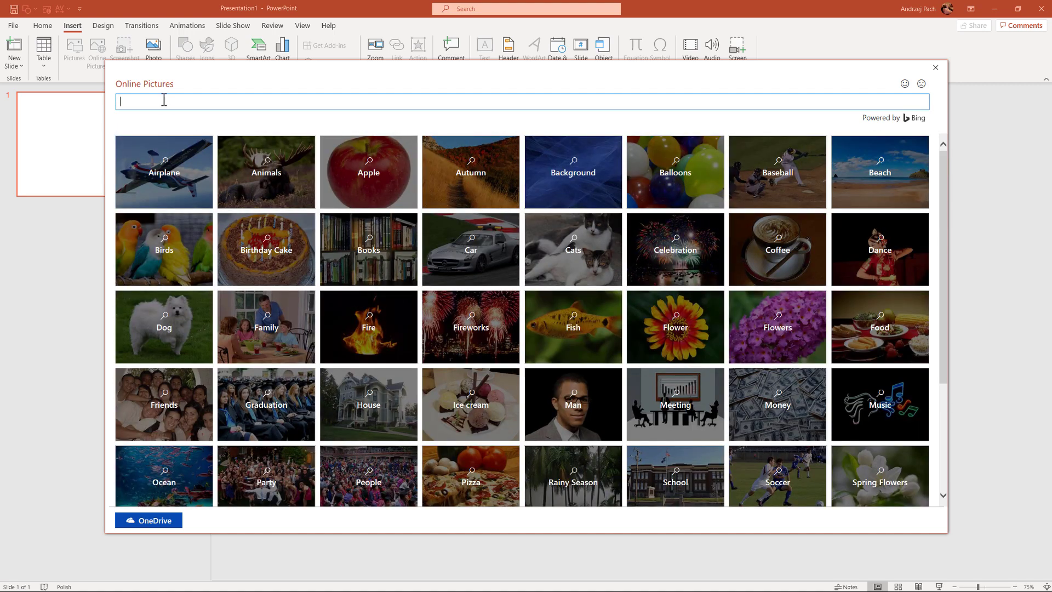
Browse the Car picture category in Online Pictures
click(482, 252)
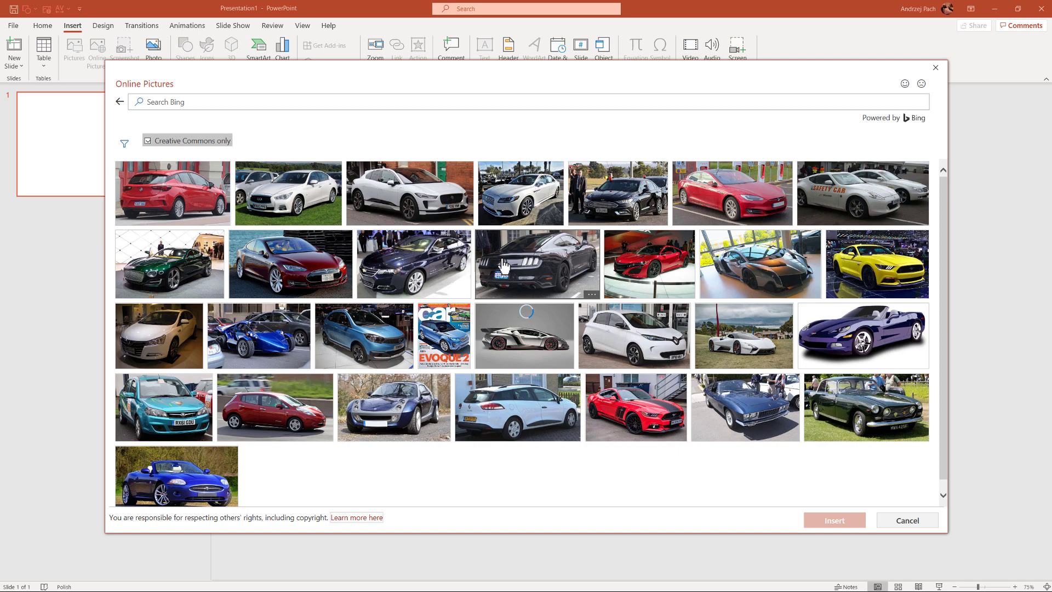
scroll(526, 301, down, 4)
scroll(569, 314, up, 4)
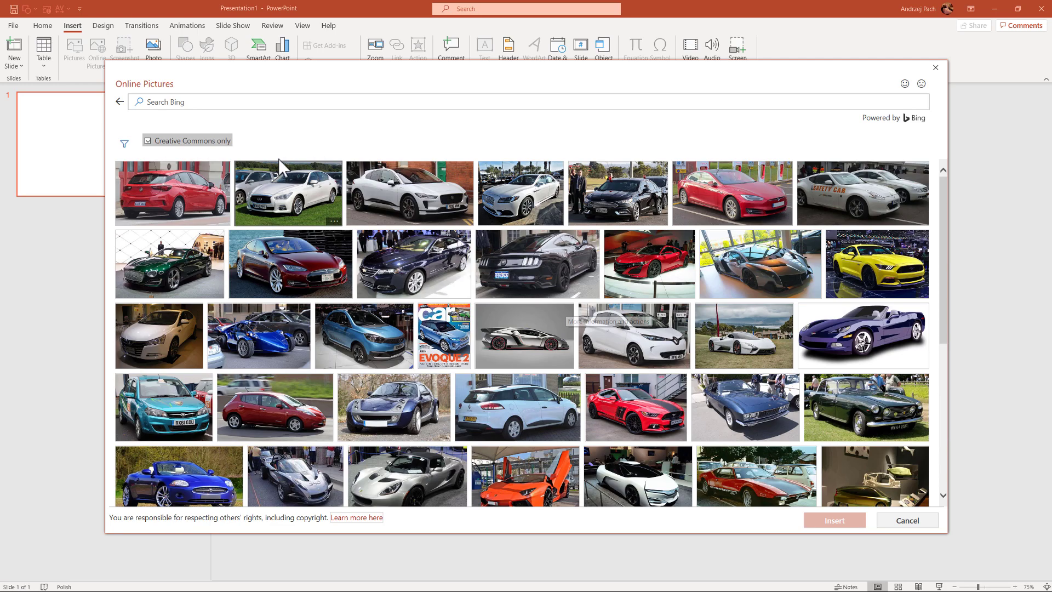
Search Bing for 'teal car' and view the teal car-seat photo's size and source details
click(250, 103)
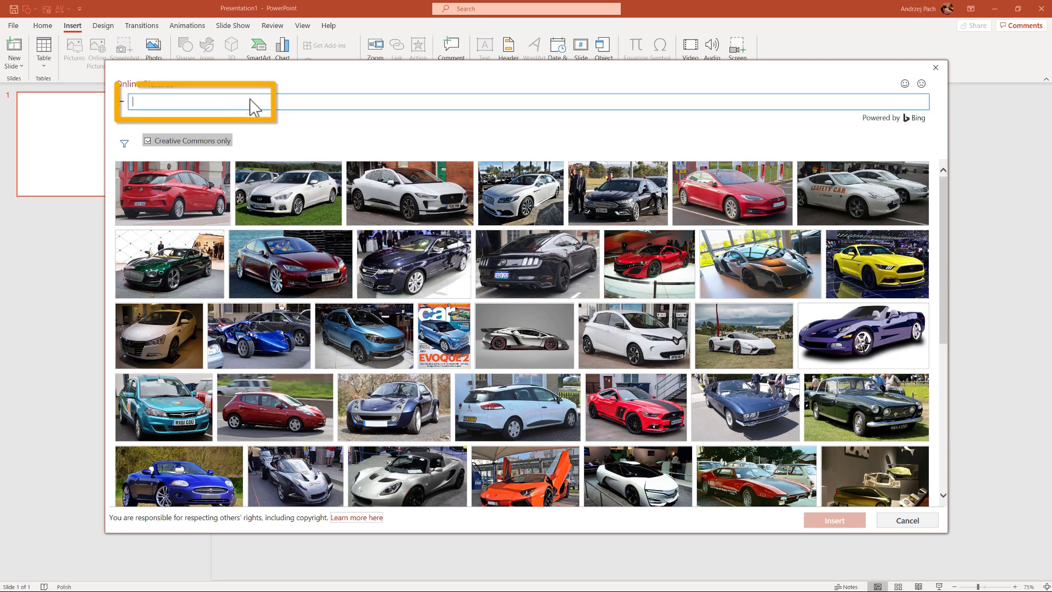
text(teal car)
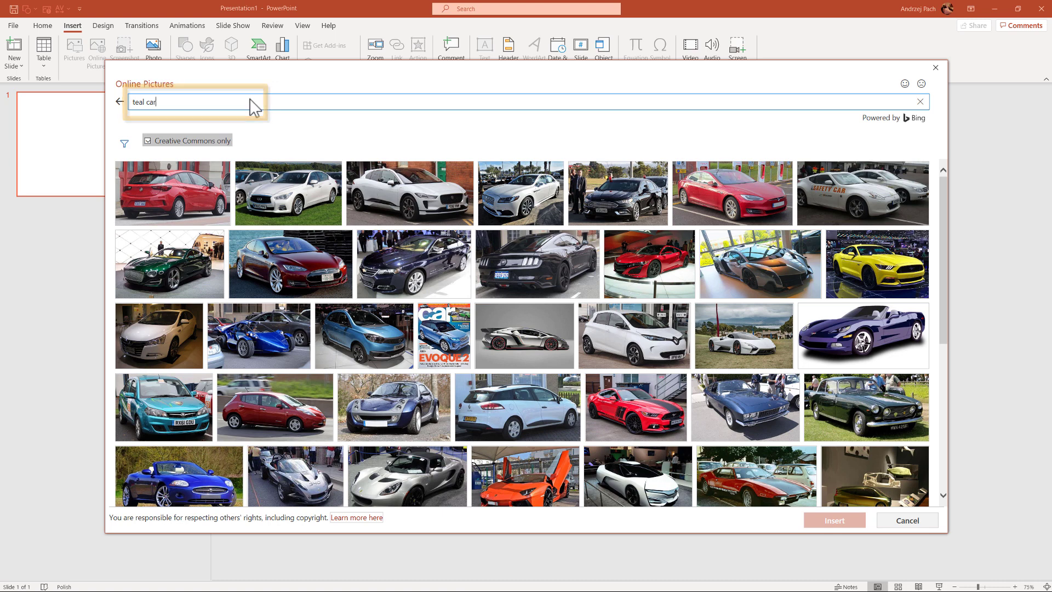
key(Return)
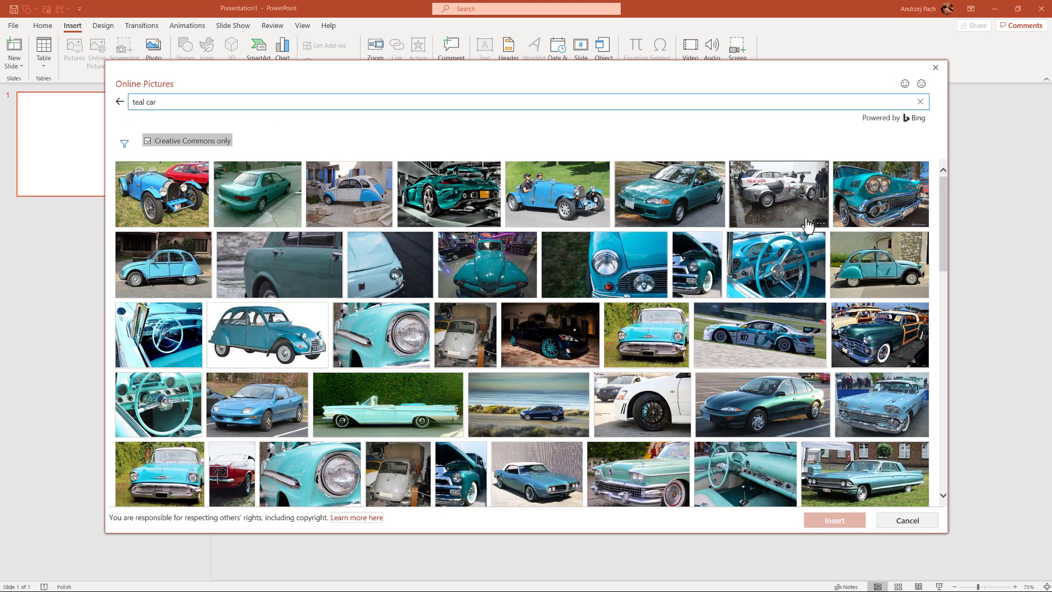
scroll(803, 277, down, 5)
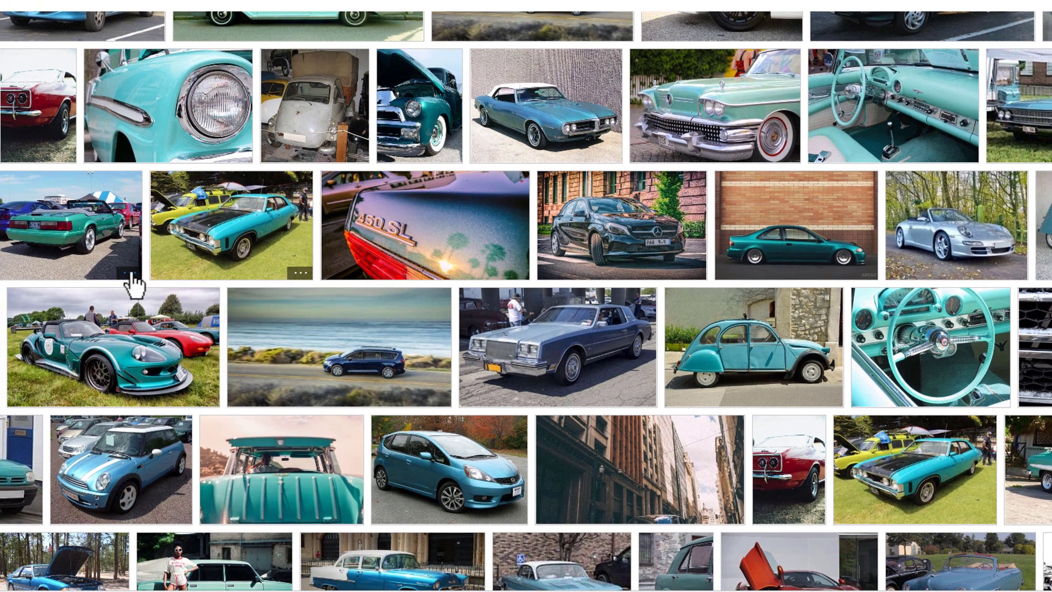
click(97, 309)
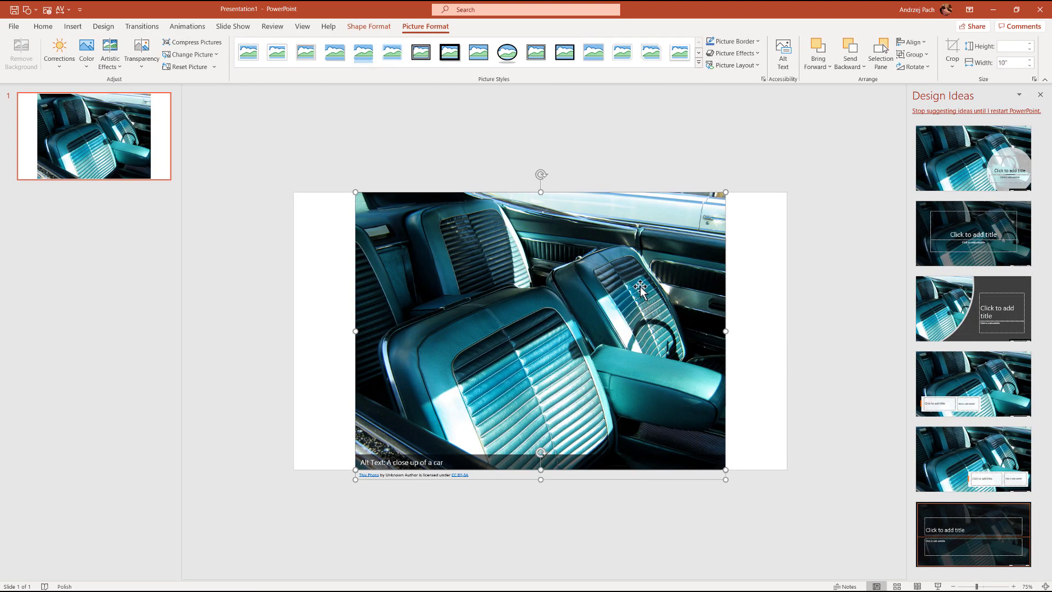
Select the CC BY-SA credit caption beneath the inserted teal car-seat photo
click(394, 475)
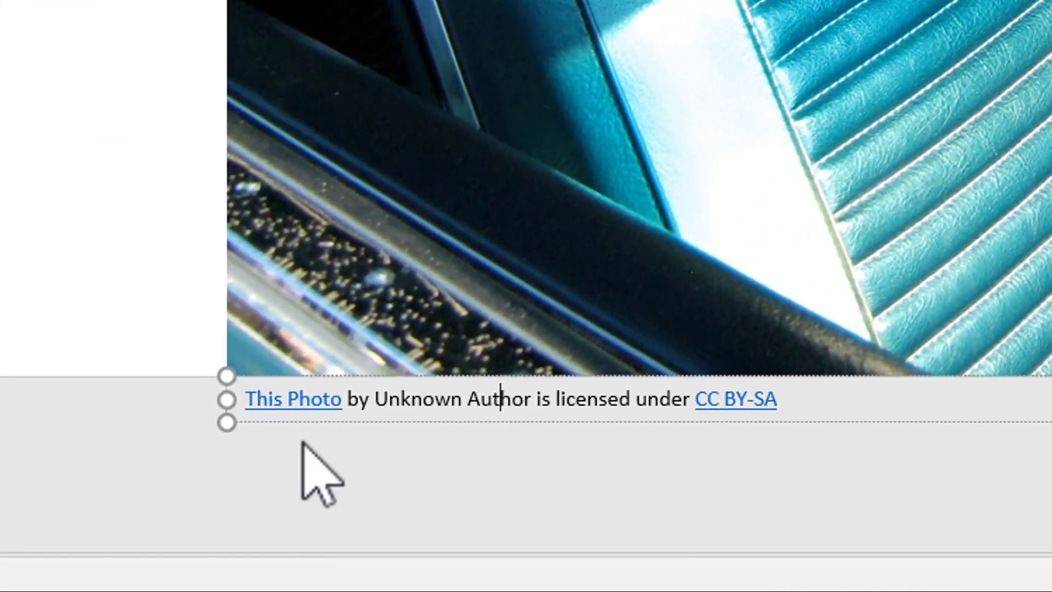
mouse_move(340, 448)
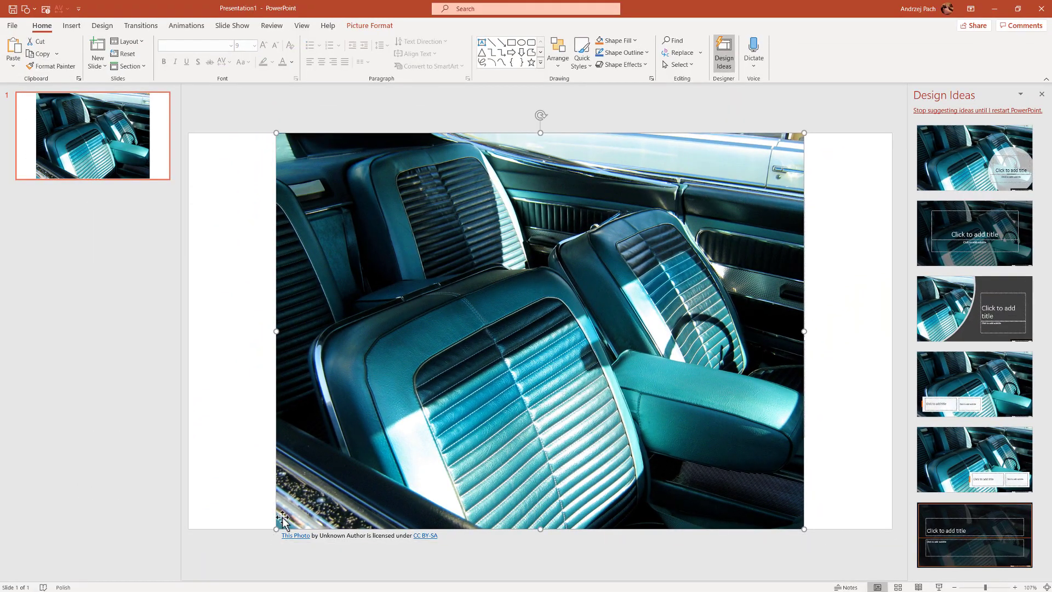
Shrink the car-seat photo, nudge it lower, and crop it to an oval shape
drag(277, 526, 491, 429)
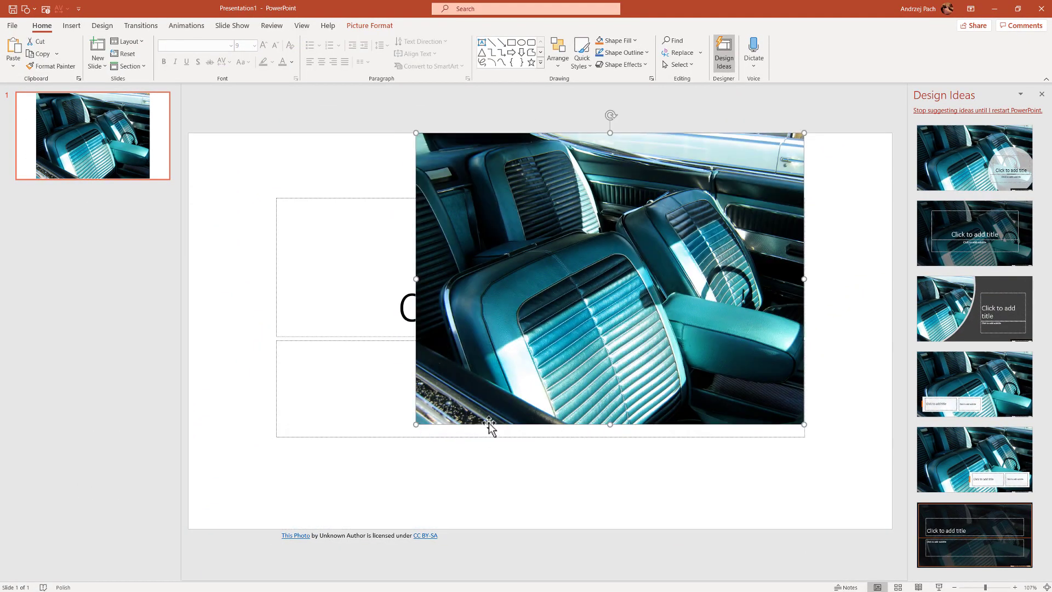
drag(641, 328, 643, 320)
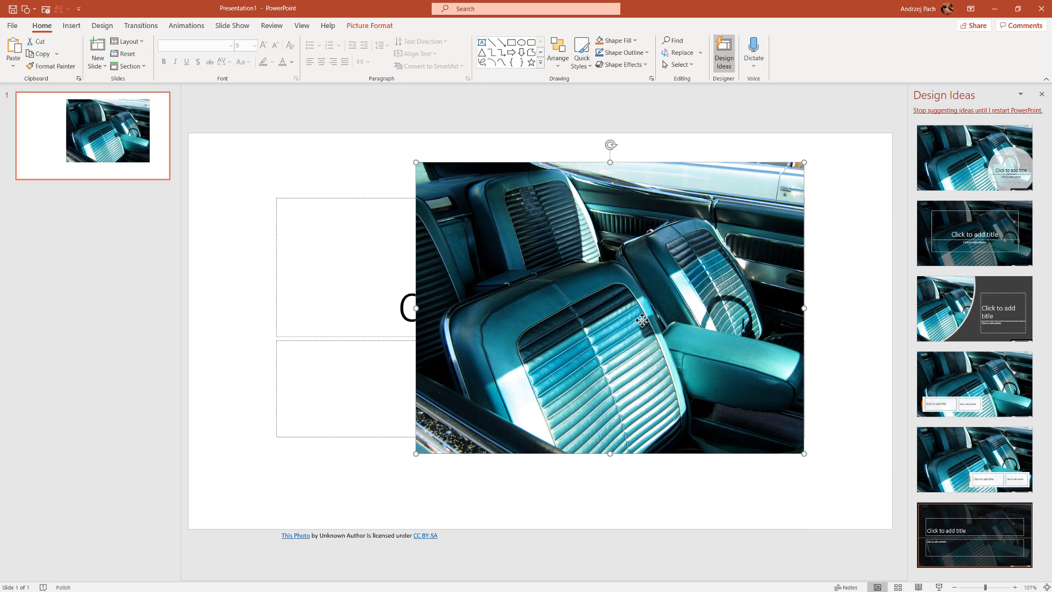
click(371, 27)
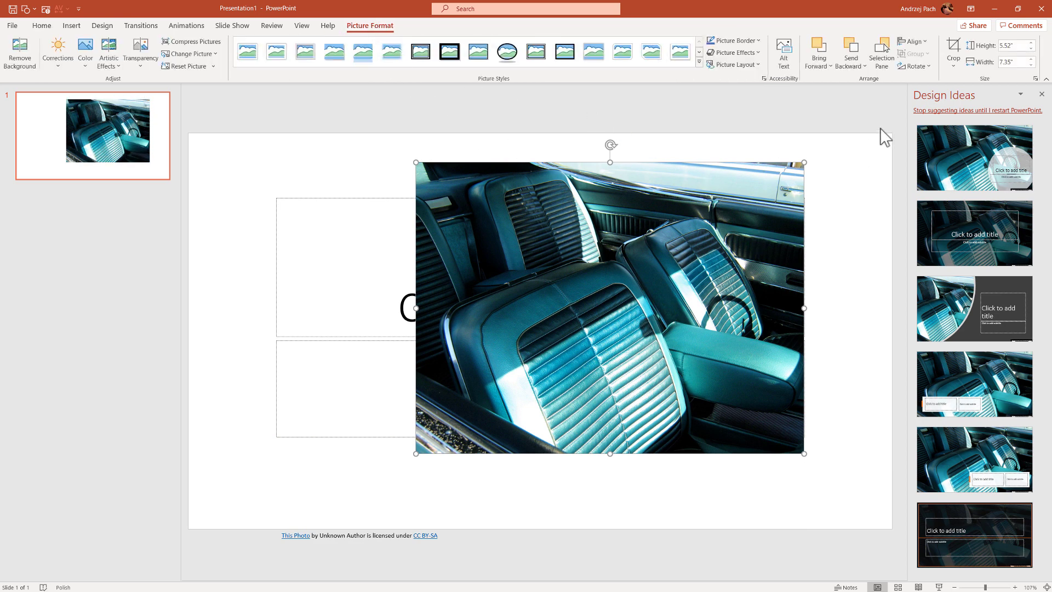
click(954, 61)
mouse_move(982, 97)
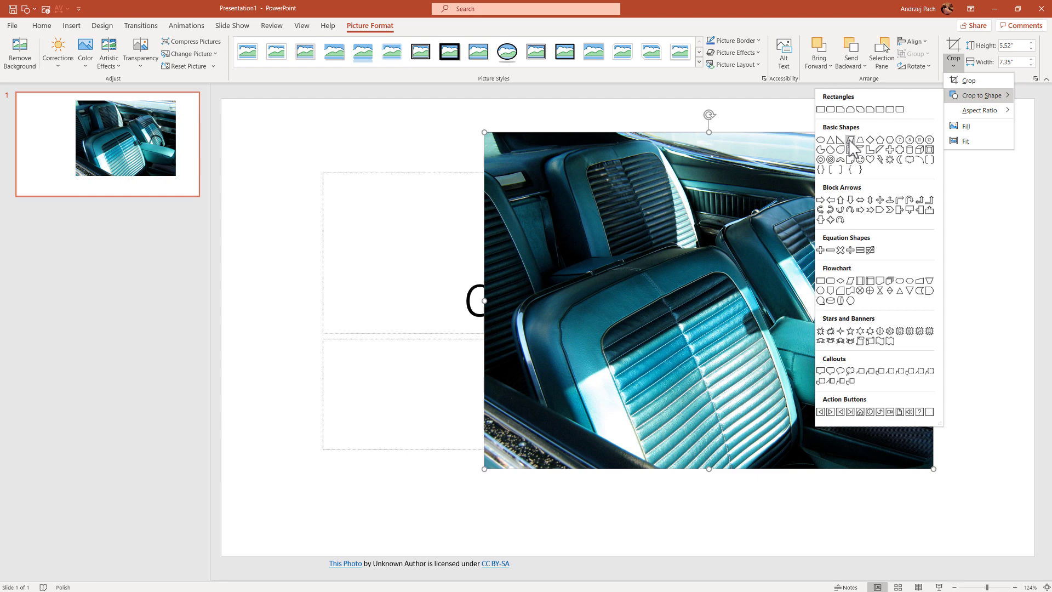
click(820, 141)
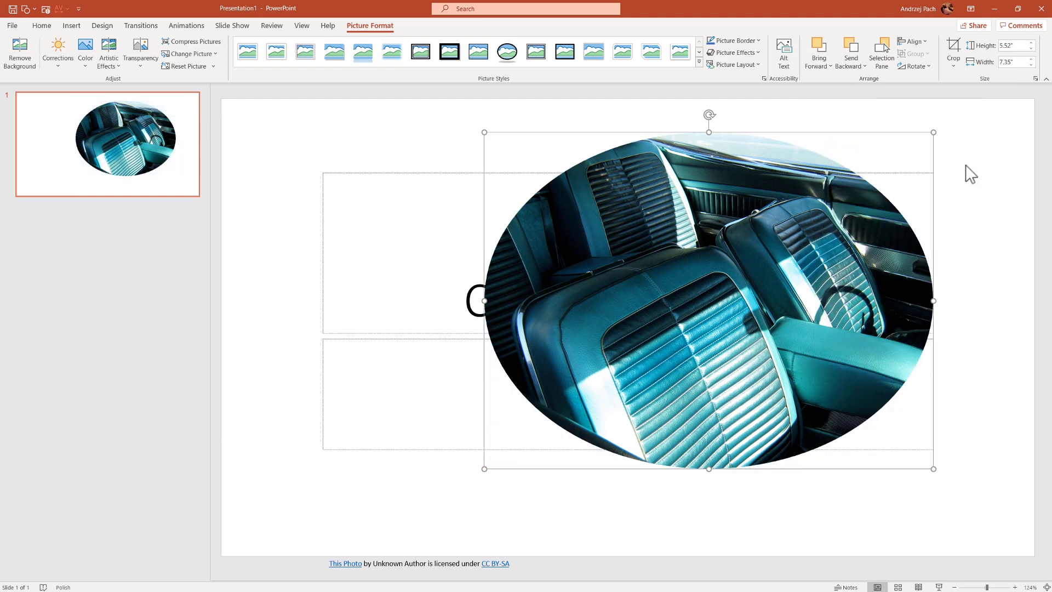
Set the crop aspect ratio to 1:1 for a perfect circle and reposition the photo inside
click(952, 61)
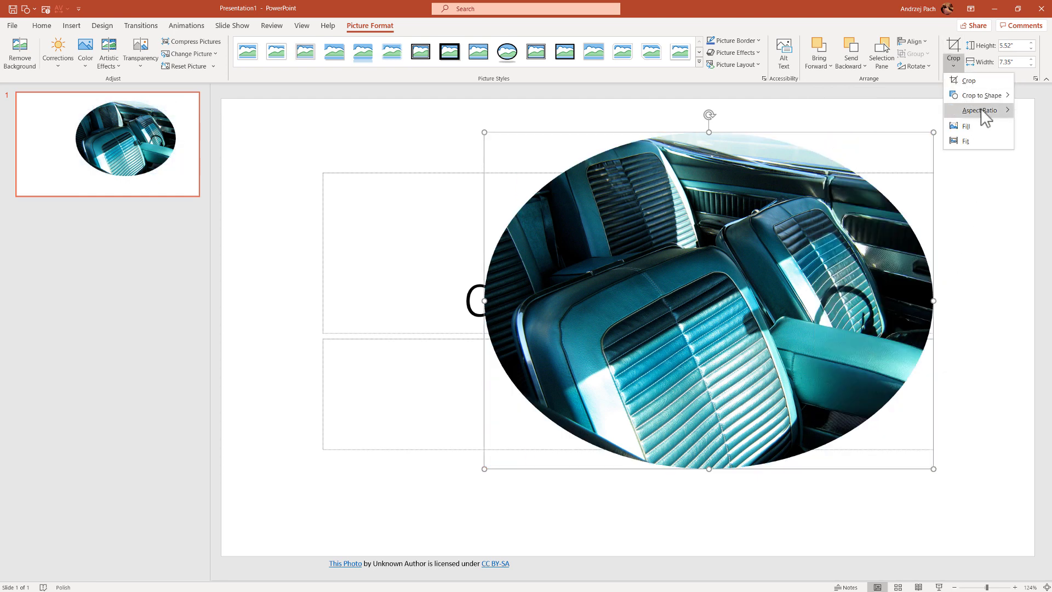
mouse_move(981, 110)
click(920, 127)
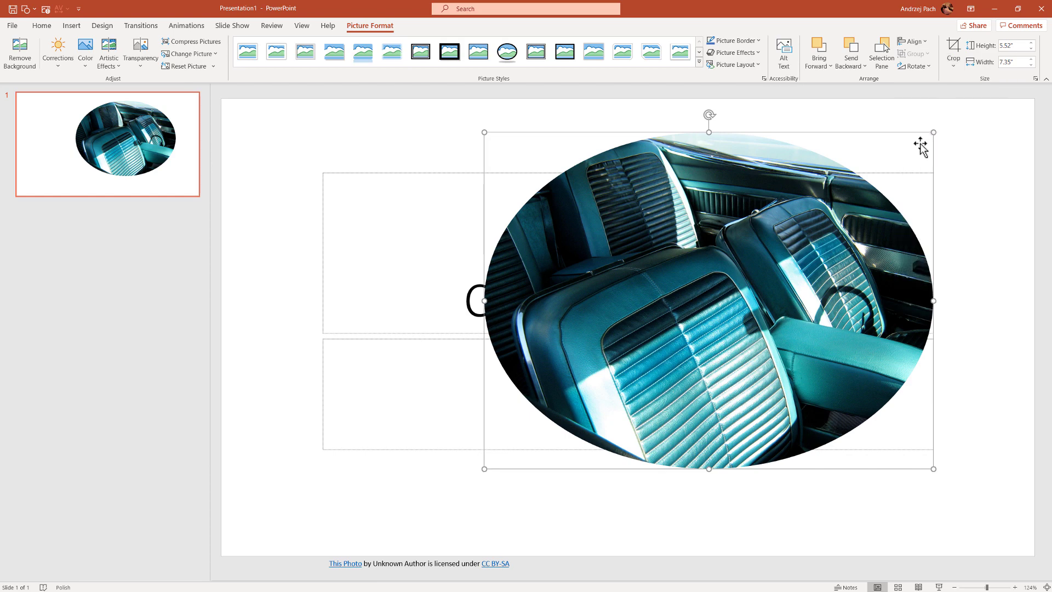
drag(628, 258, 674, 251)
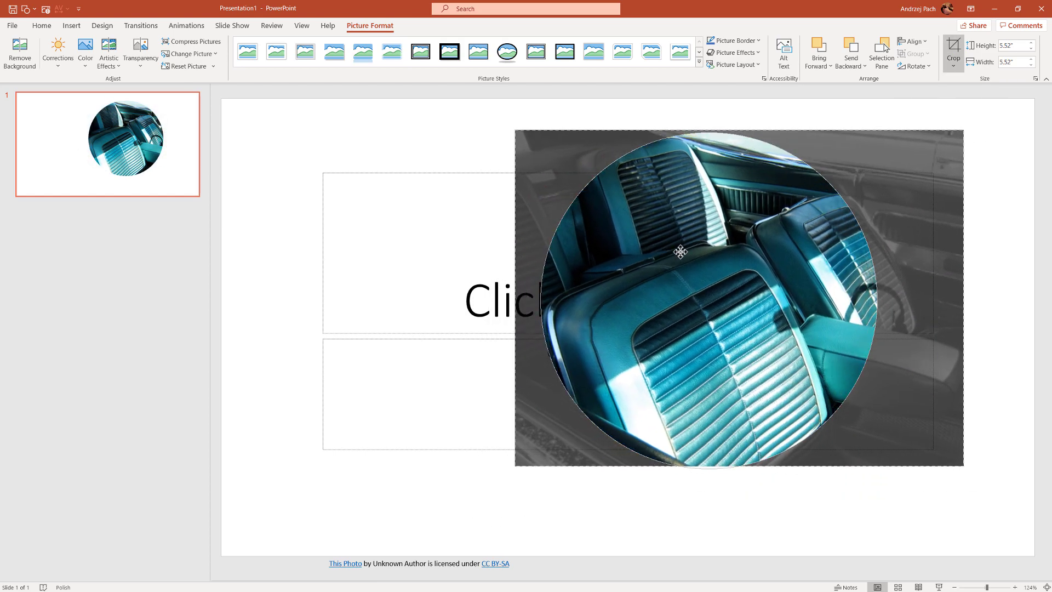
click(952, 55)
Resize the circle to 4.03" × 4.03" and place it at the slide's upper left
drag(595, 237, 286, 227)
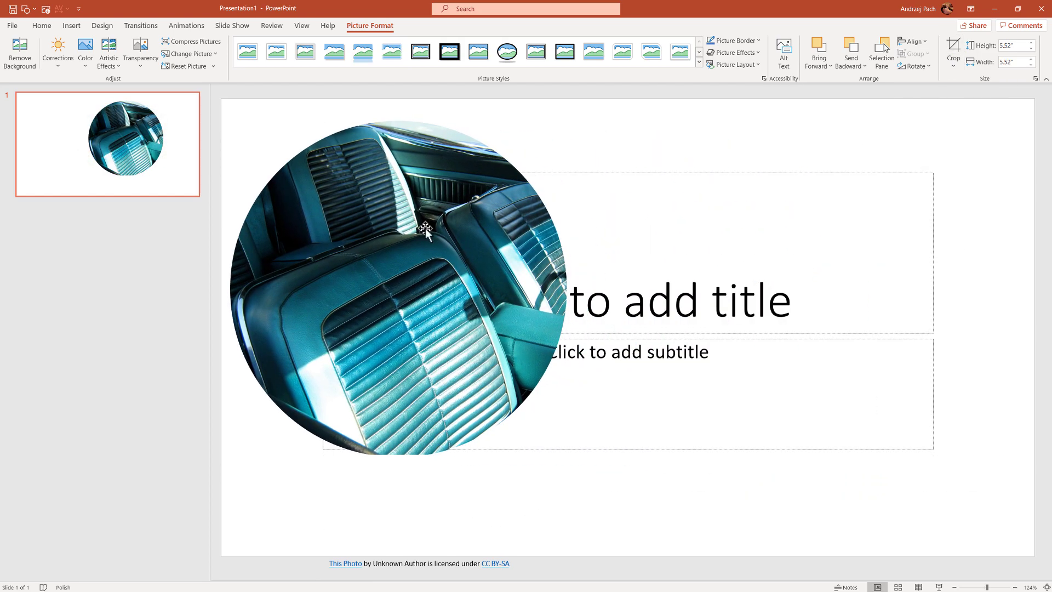
drag(567, 458, 477, 366)
drag(378, 296, 414, 309)
scroll(450, 282, down, 5)
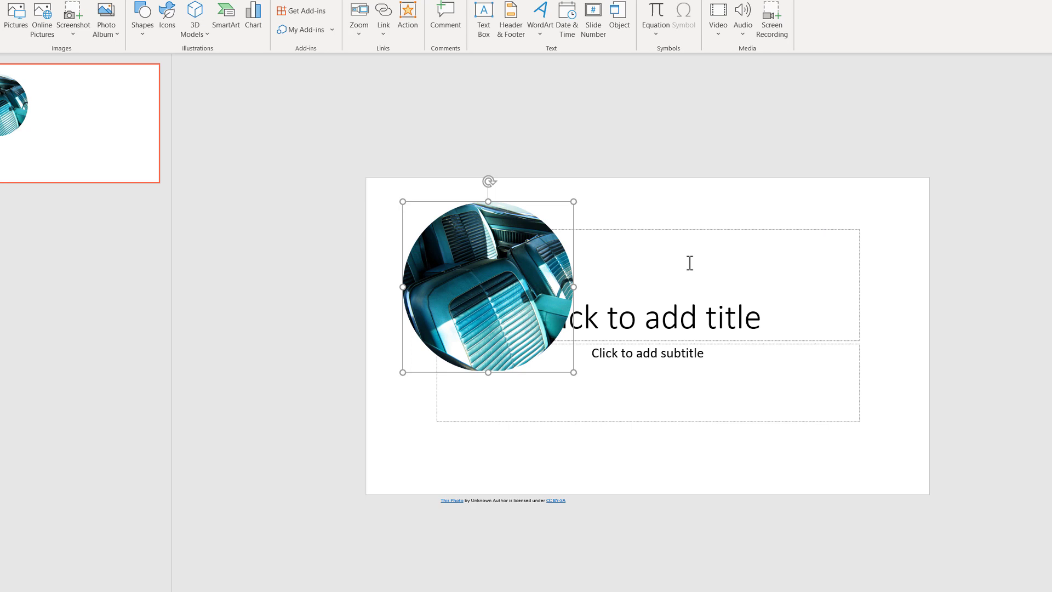
Change the picture from online sources, choosing the grey cat photo in the Cats category
right_click(474, 287)
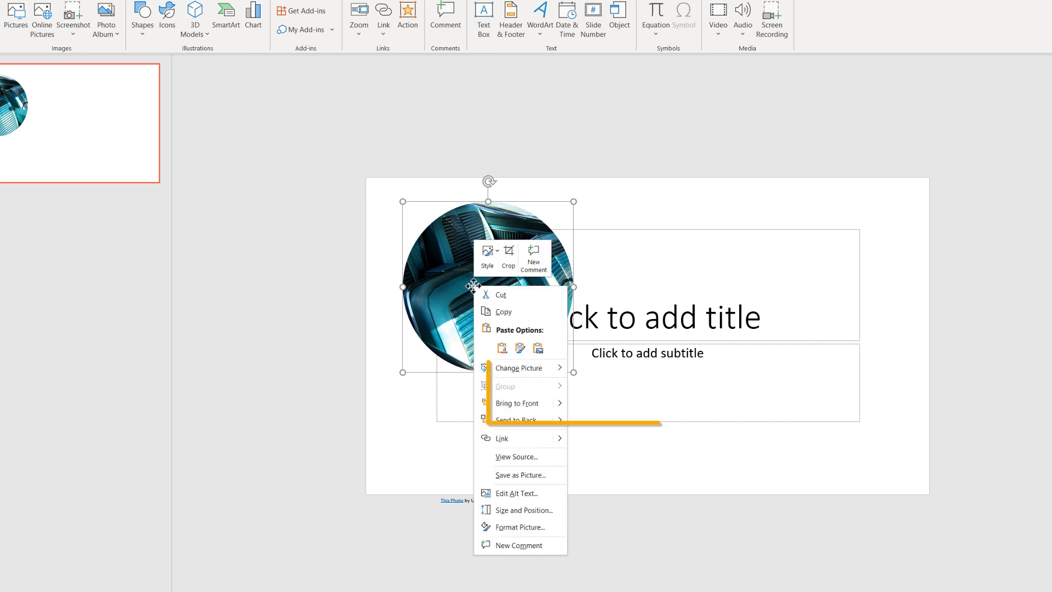
mouse_move(554, 372)
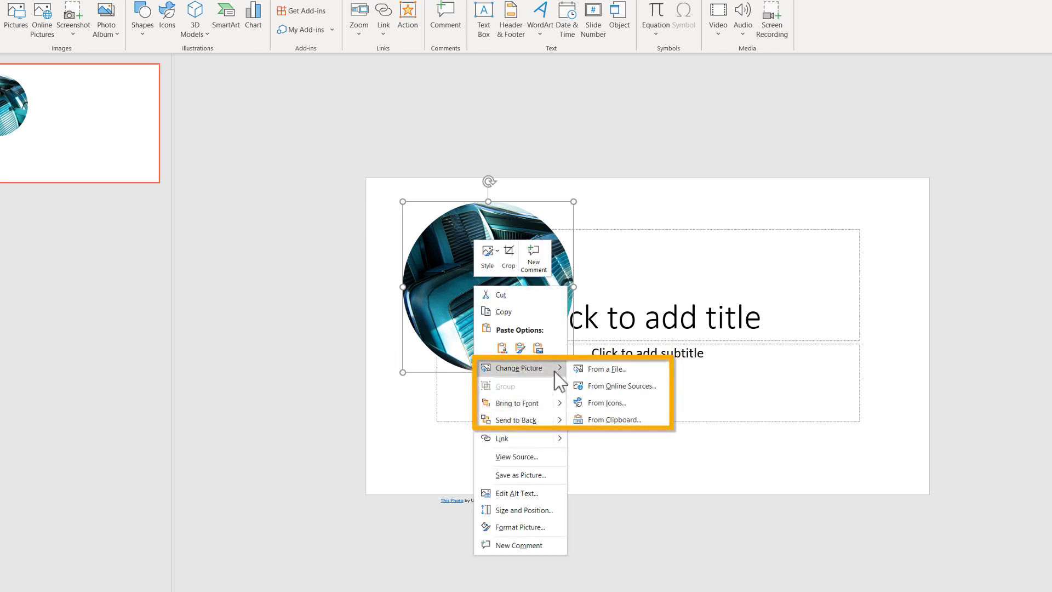
click(650, 390)
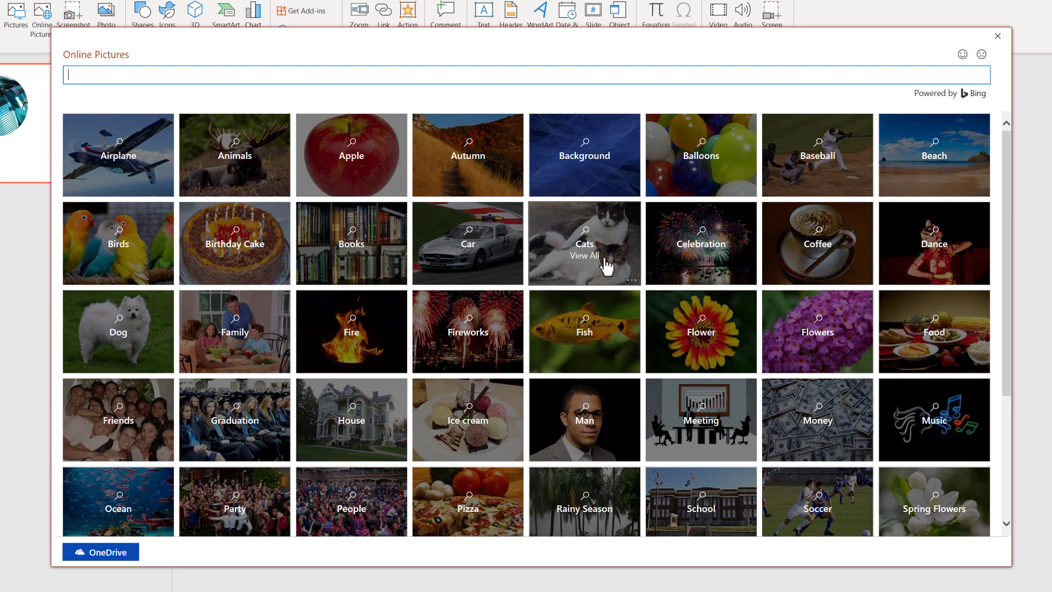
click(600, 262)
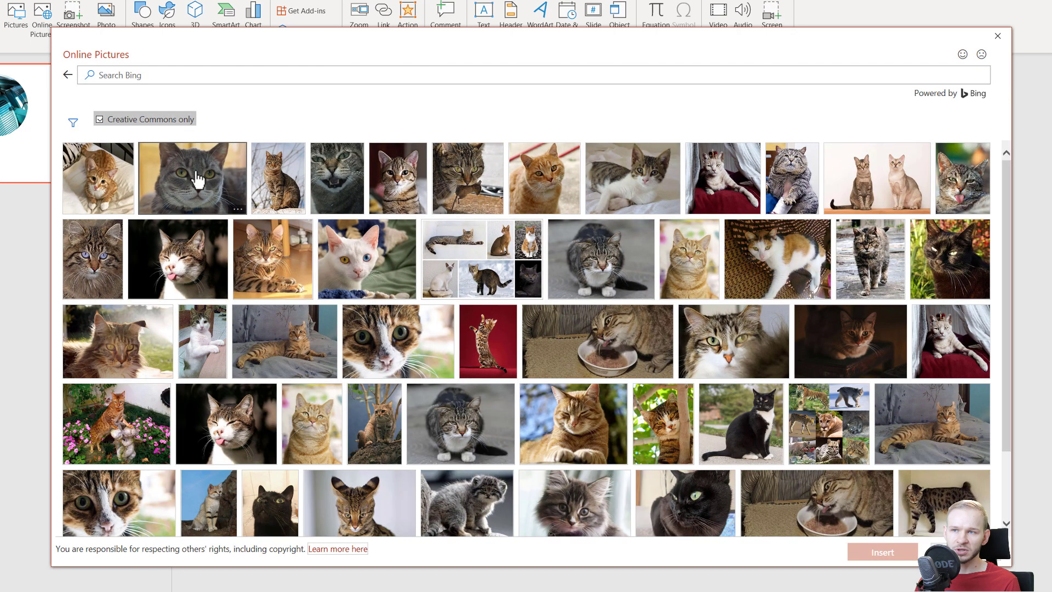
click(192, 173)
Insert the grey cat photo as the replacement for the circular picture
click(886, 552)
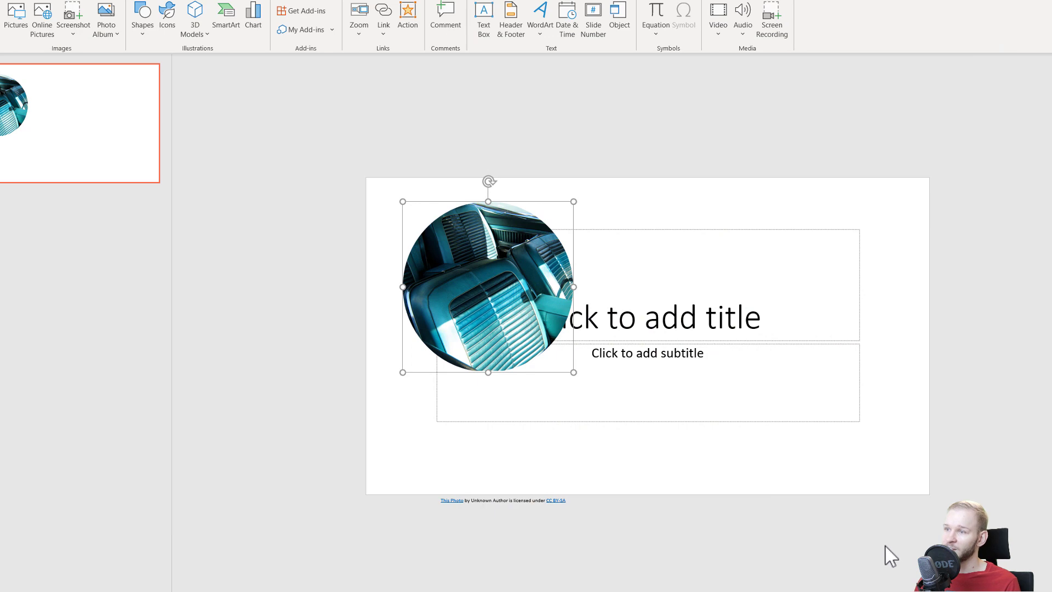